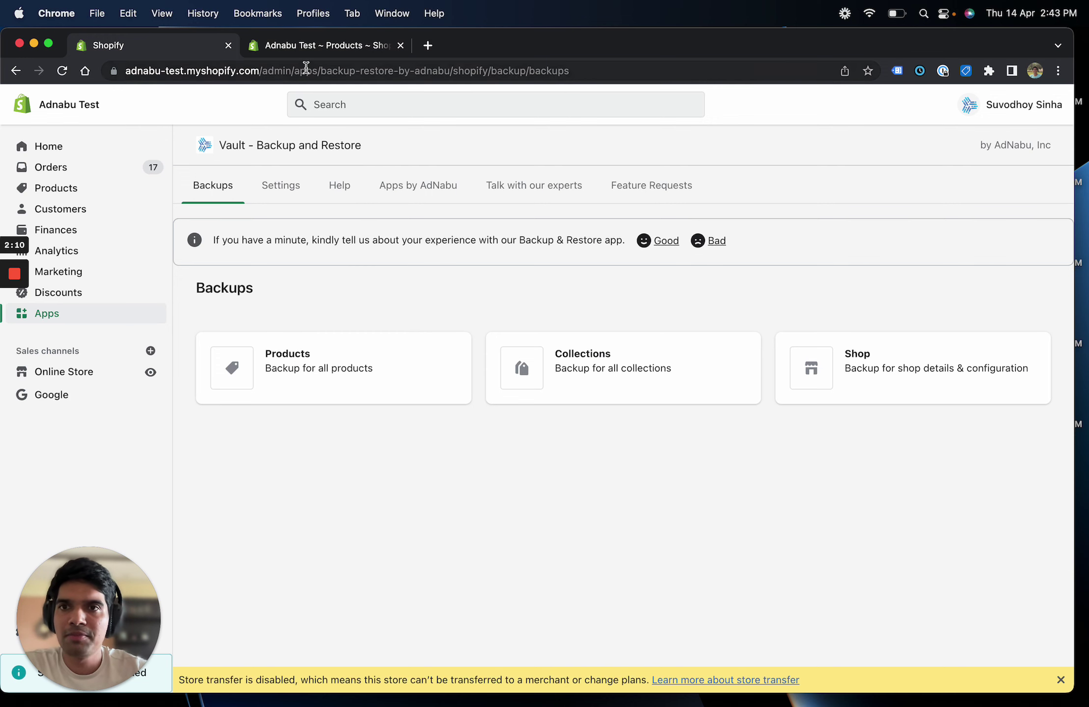
Step: Export all products from the store's product list as a CSV for Excel, Numbers, or other spreadsheet programs
{"action": "left_click", "coordinate": [285, 46]}
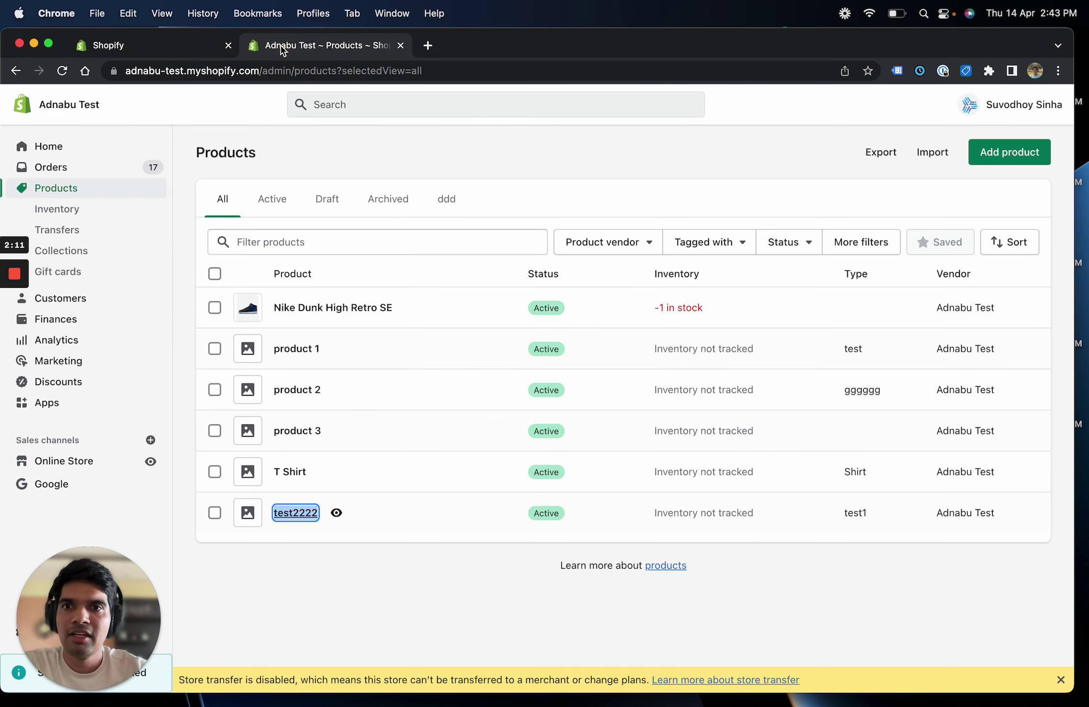
{"action": "left_click", "coordinate": [418, 210]}
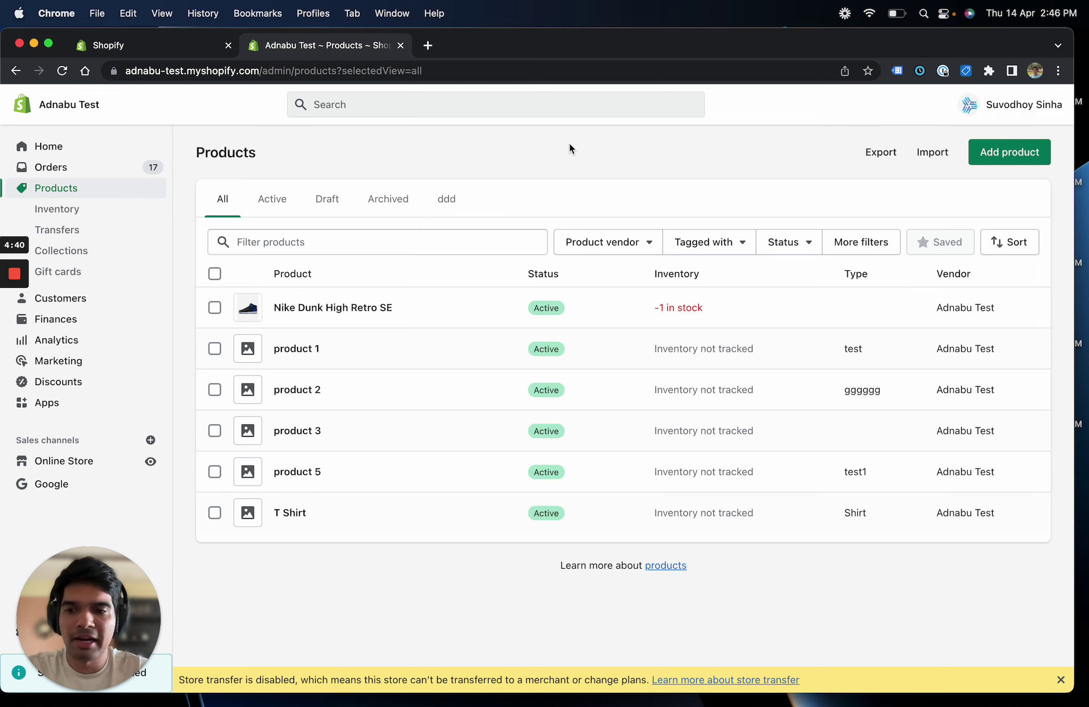
{"action": "left_click", "coordinate": [881, 147]}
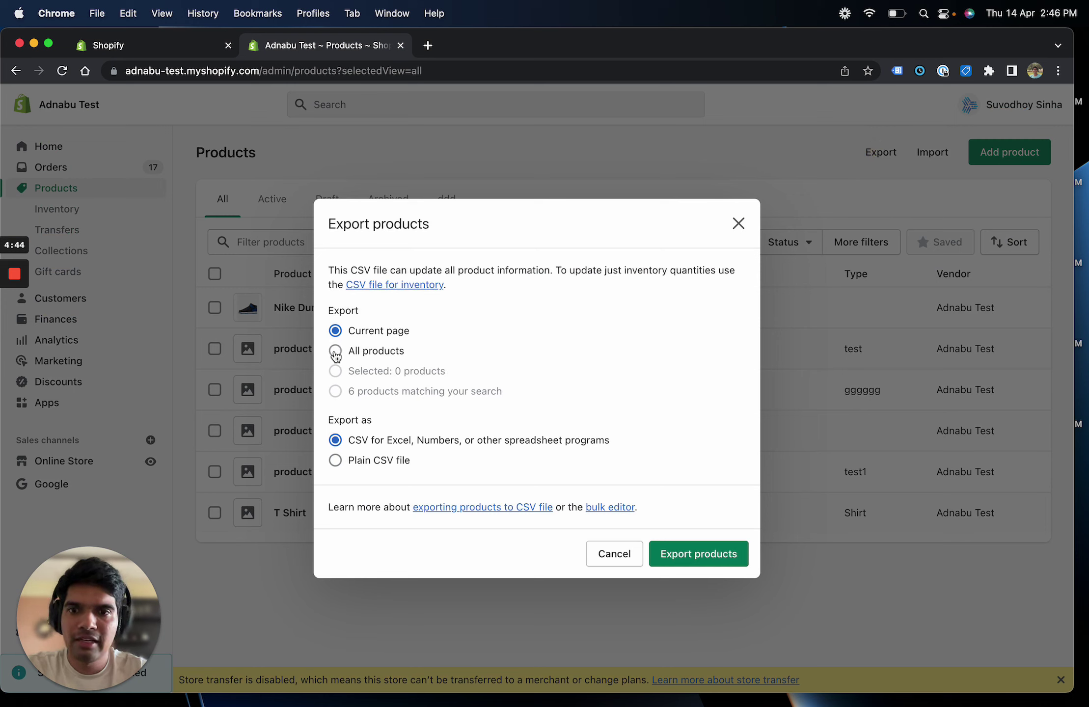
{"action": "left_click", "coordinate": [336, 353]}
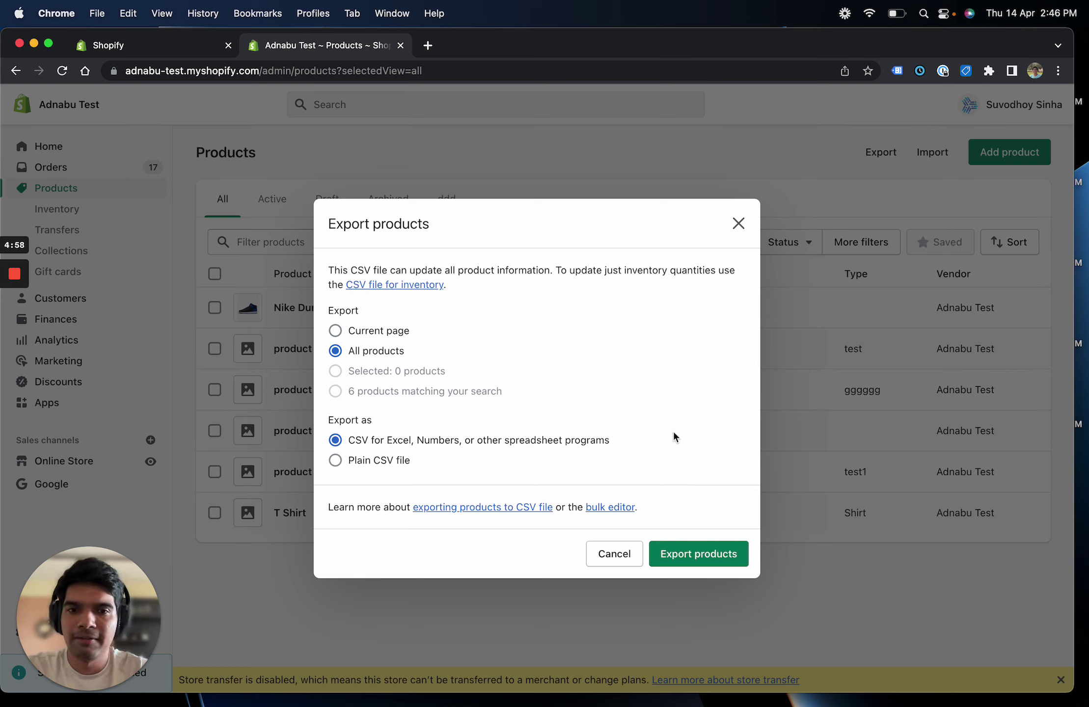
{"action": "left_click", "coordinate": [678, 551]}
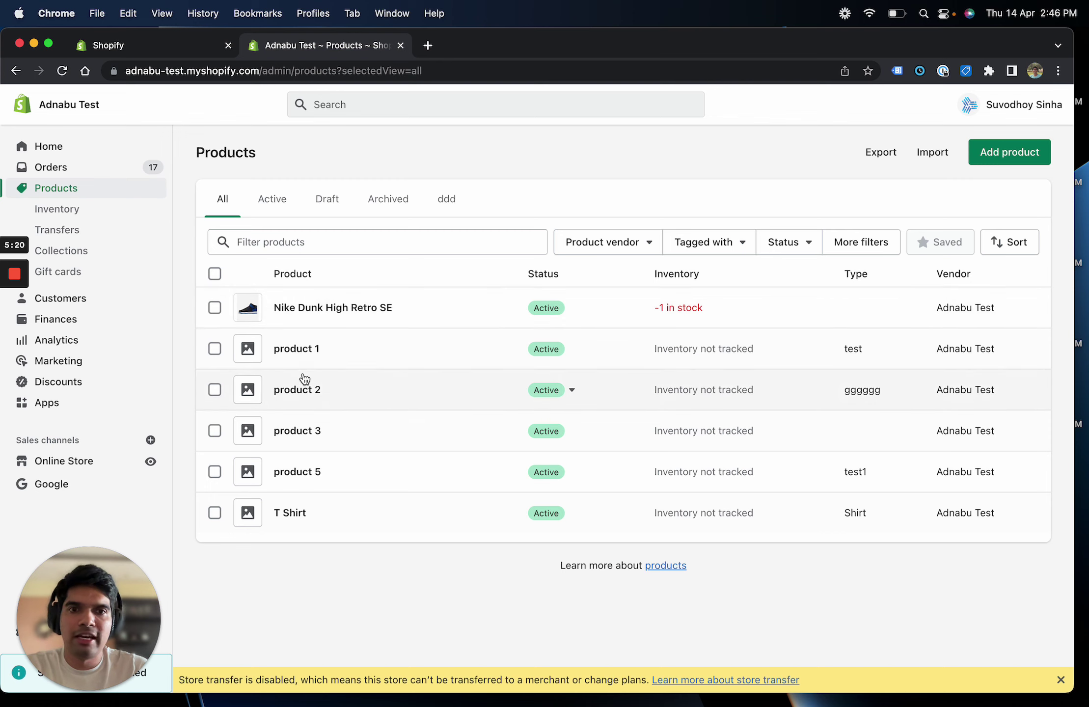
Step: Set the price of product 1 to $100, save the product, and return to the product list
{"action": "left_click", "coordinate": [294, 349]}
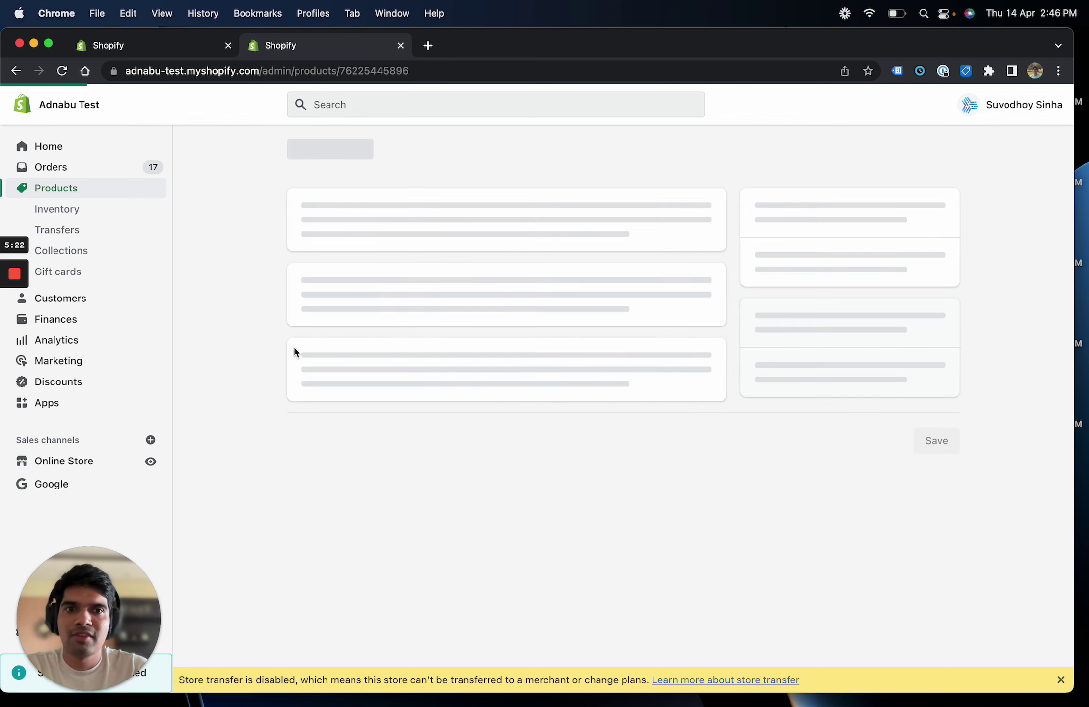
{"action": "scroll", "coordinate": [525, 386], "scroll_direction": "down", "scroll_amount": 15}
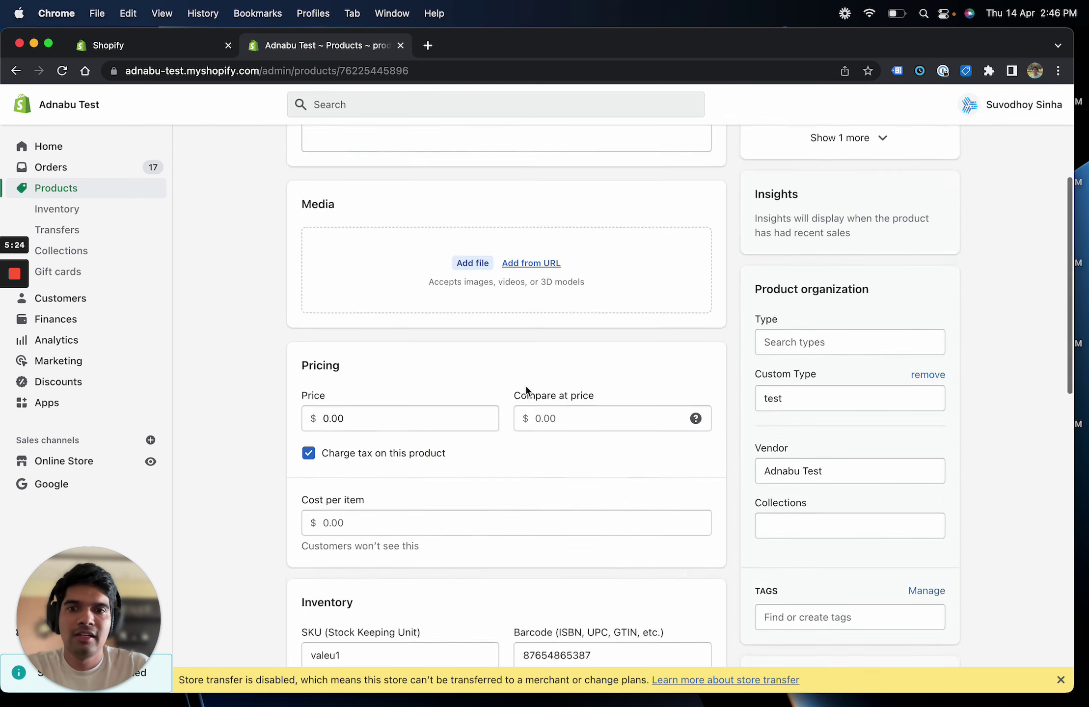
{"action": "scroll", "coordinate": [525, 386], "scroll_direction": "up", "scroll_amount": 10}
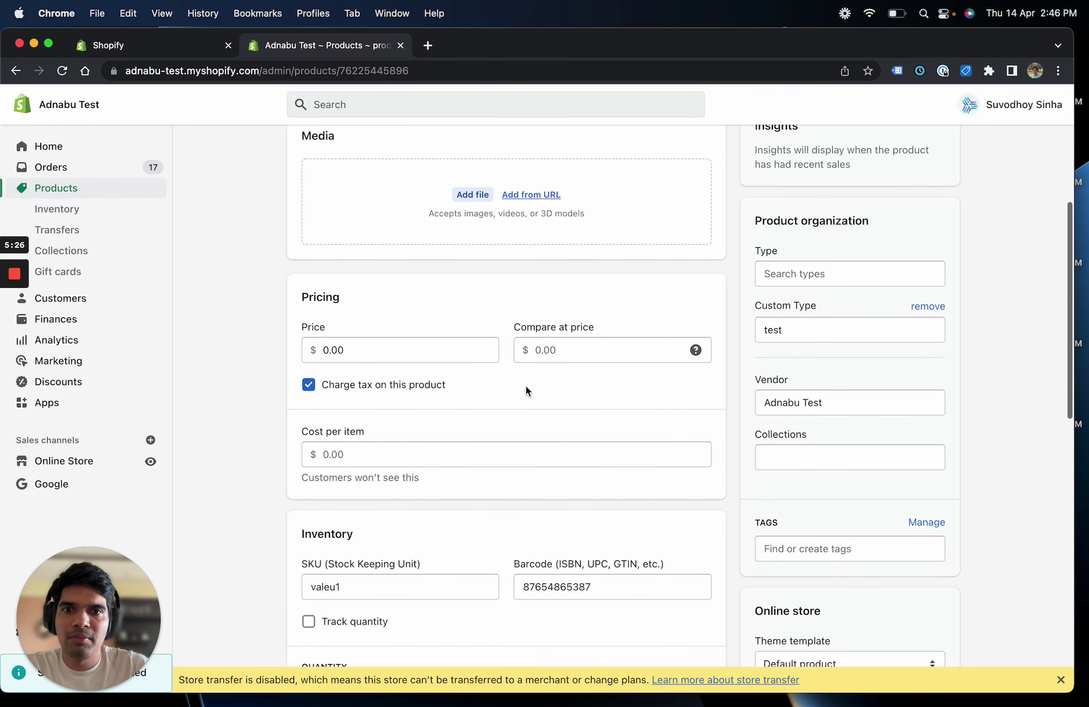
{"action": "left_click", "coordinate": [380, 348]}
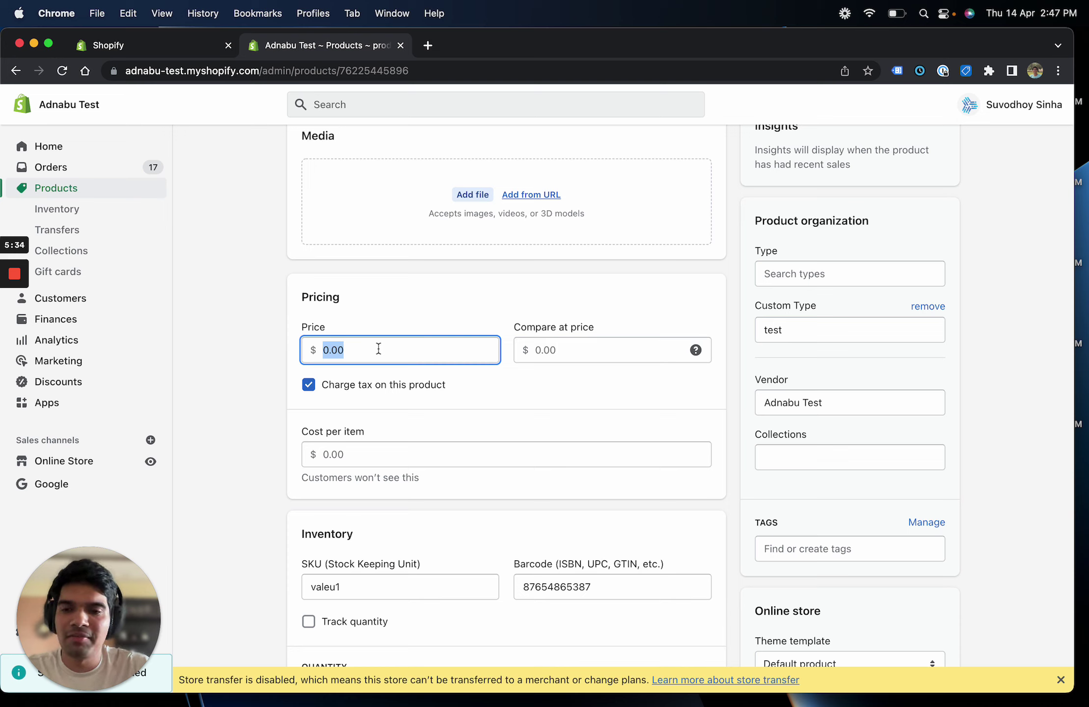
{"action": "type", "text": "100"}
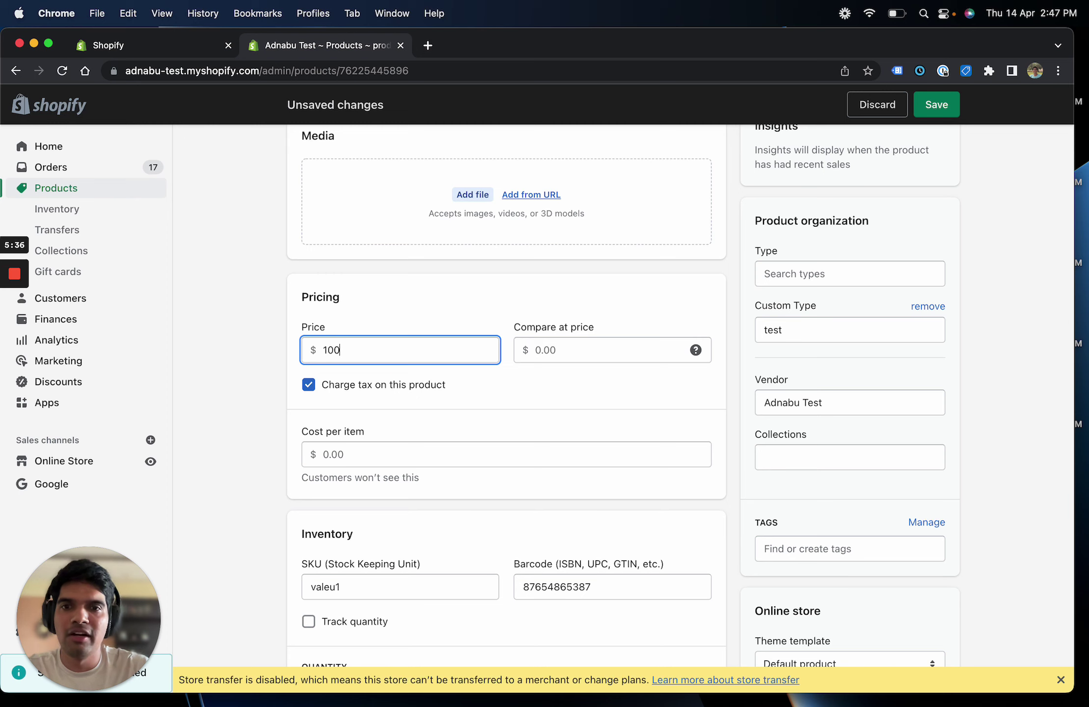
{"action": "left_click", "coordinate": [949, 106]}
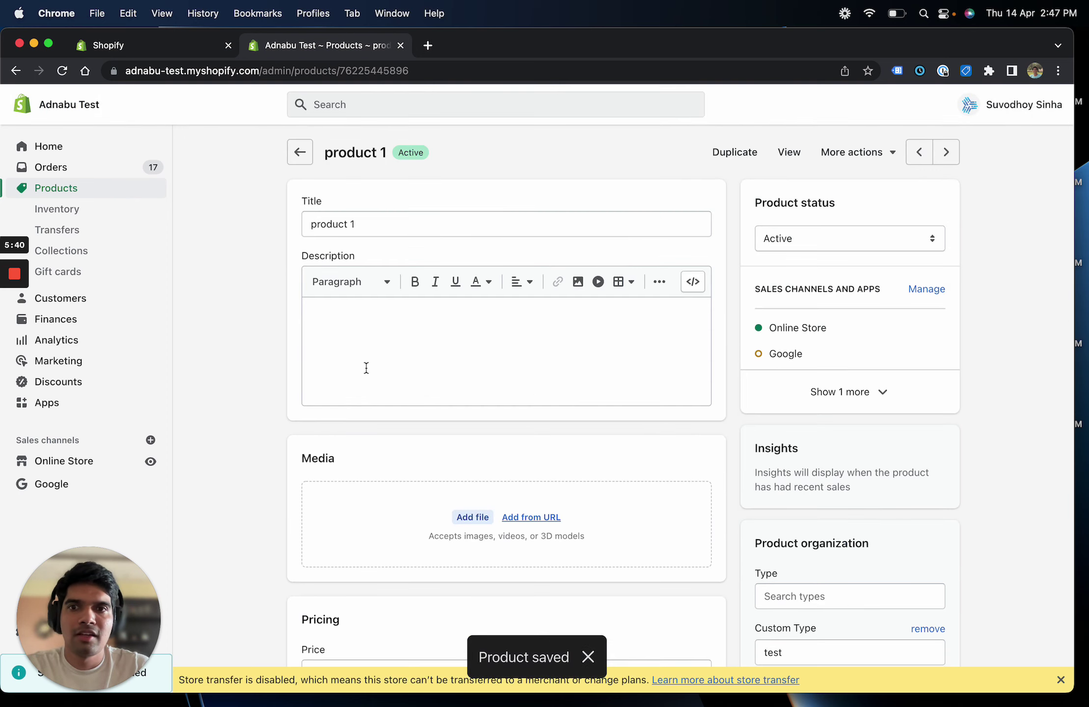
{"action": "left_click", "coordinate": [295, 150]}
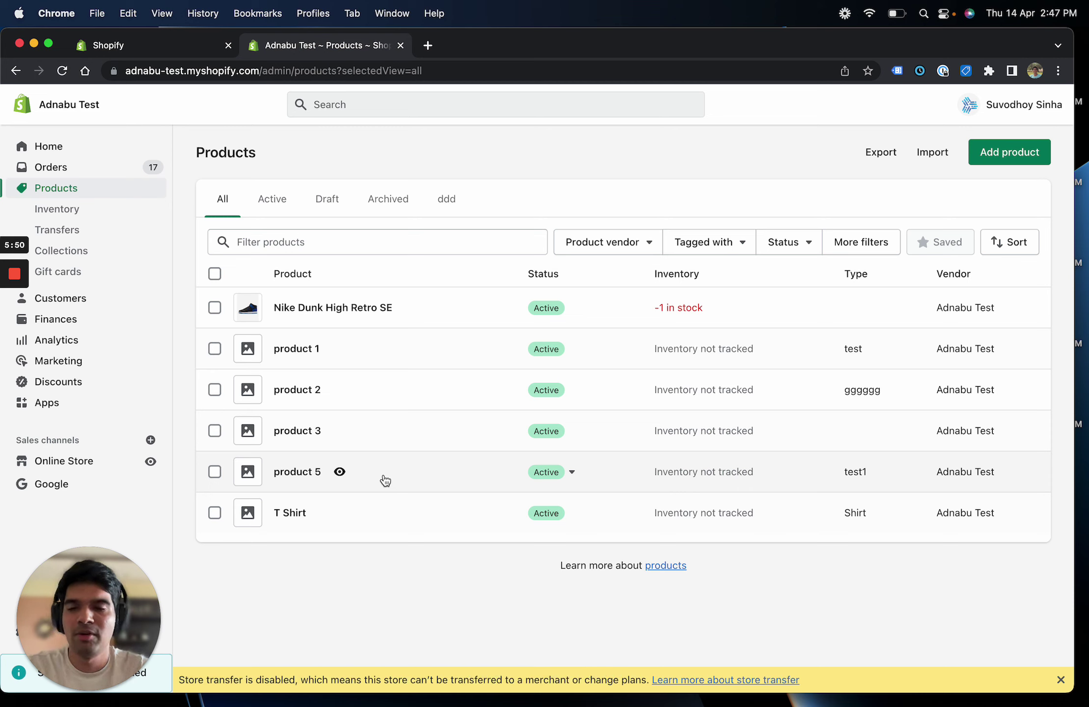
Step: In Vault - Backup and Restore, examine the latest product 1 entry in source view and return to the product backups
{"action": "left_click", "coordinate": [164, 49]}
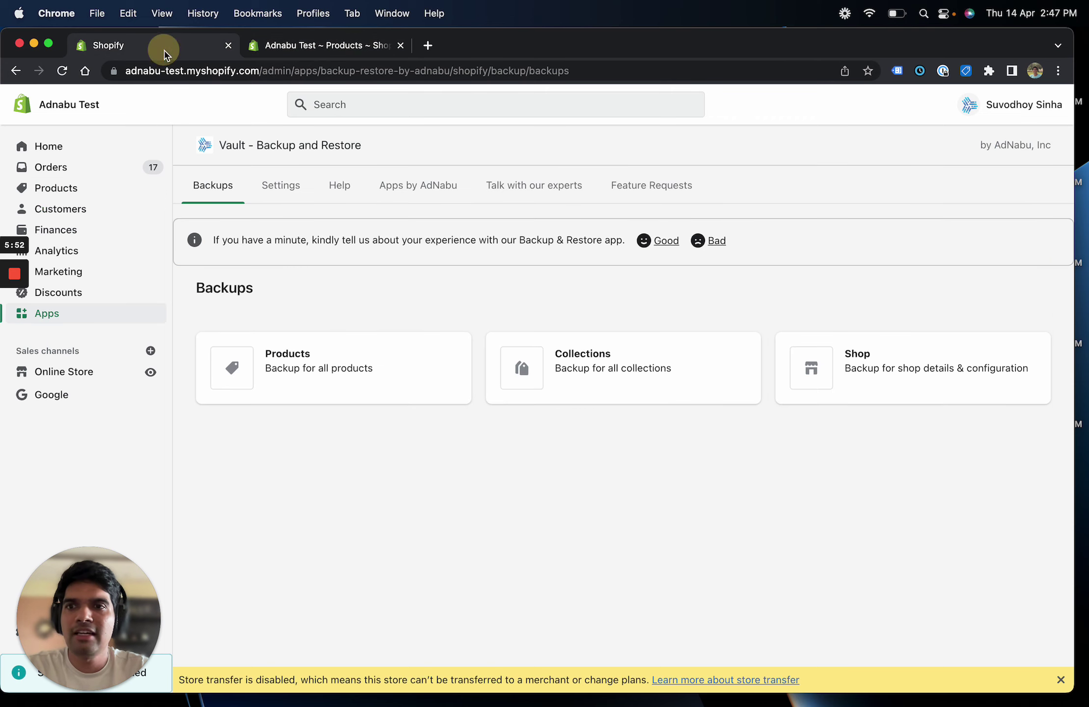
{"action": "left_click", "coordinate": [278, 360]}
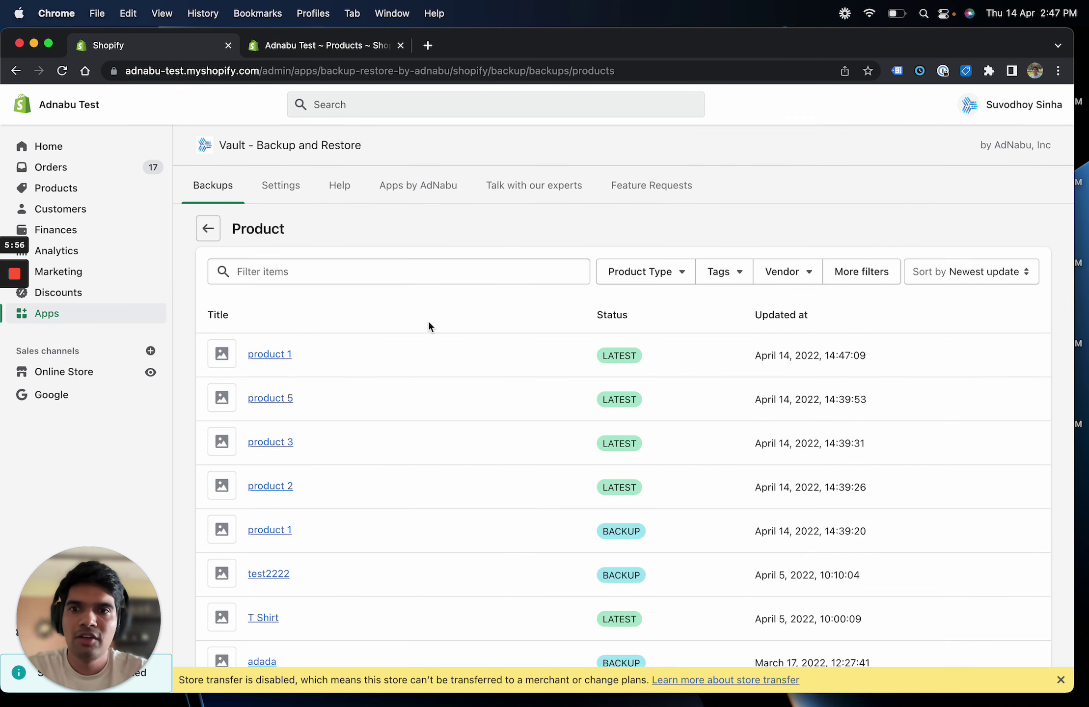
{"action": "left_click", "coordinate": [275, 359]}
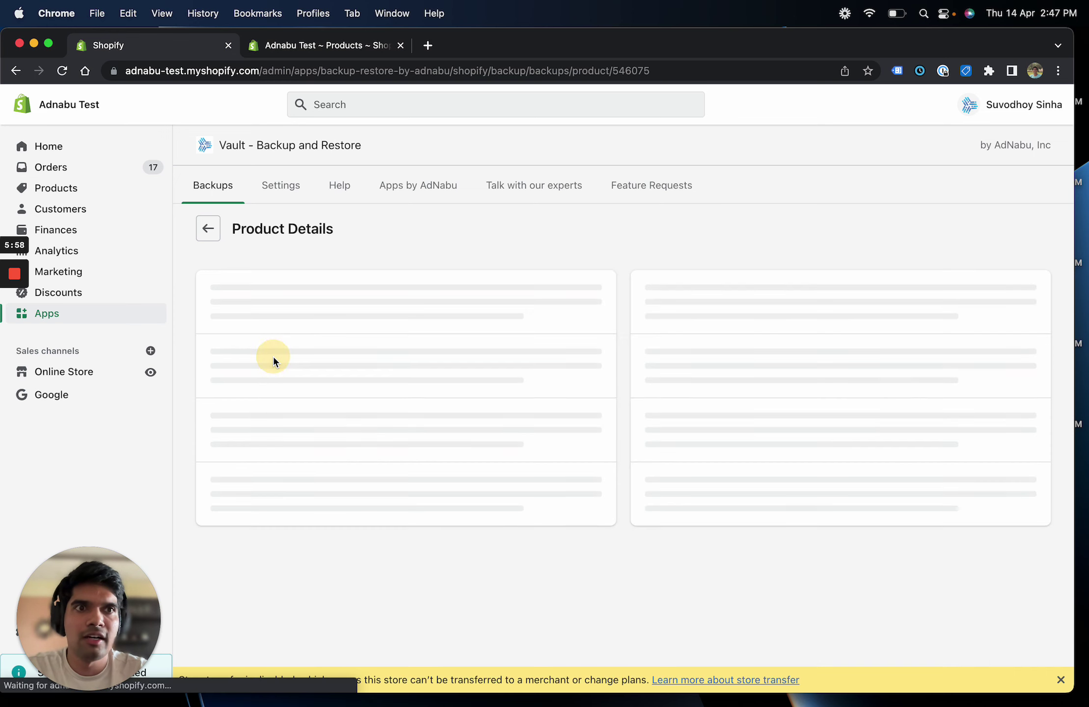
{"action": "left_click", "coordinate": [1021, 260]}
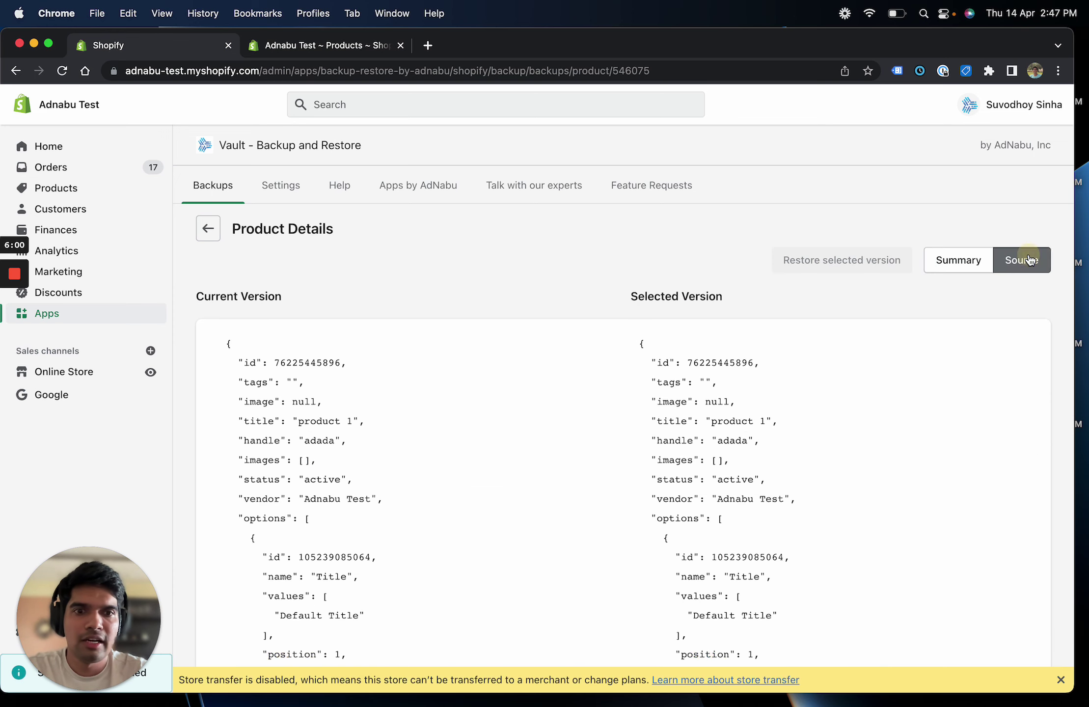
{"action": "scroll", "coordinate": [620, 405], "scroll_direction": "down", "scroll_amount": 10}
{"action": "scroll", "coordinate": [622, 411], "scroll_direction": "down", "scroll_amount": 8}
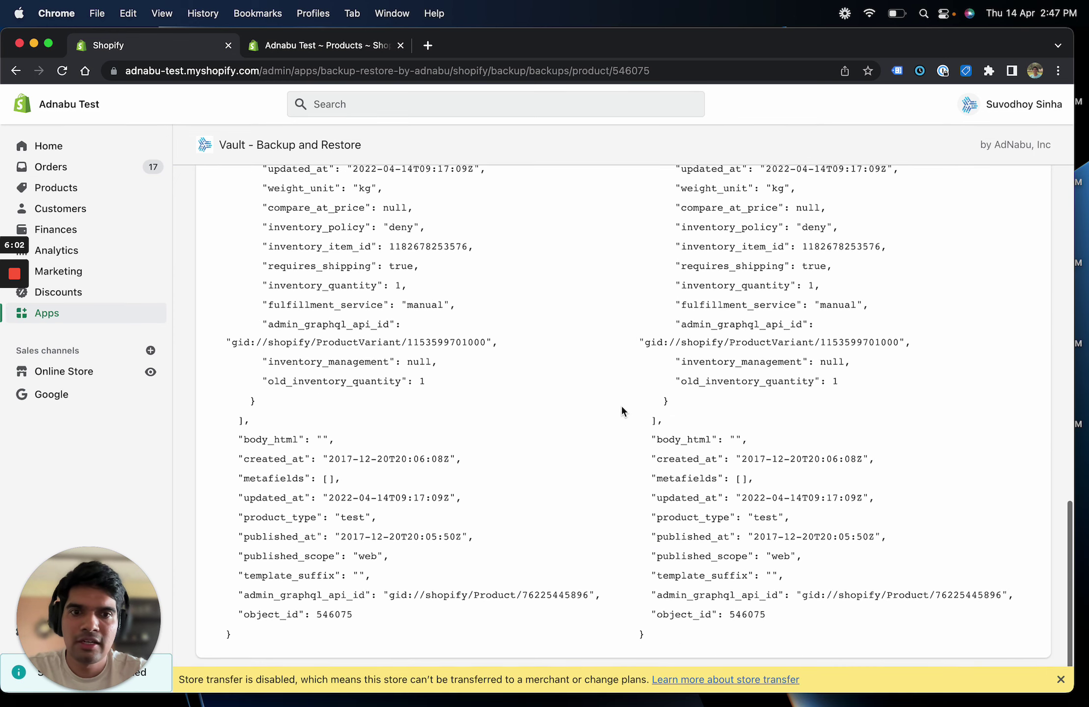
{"action": "scroll", "coordinate": [622, 411], "scroll_direction": "up", "scroll_amount": 10}
{"action": "scroll", "coordinate": [621, 410], "scroll_direction": "up", "scroll_amount": 8}
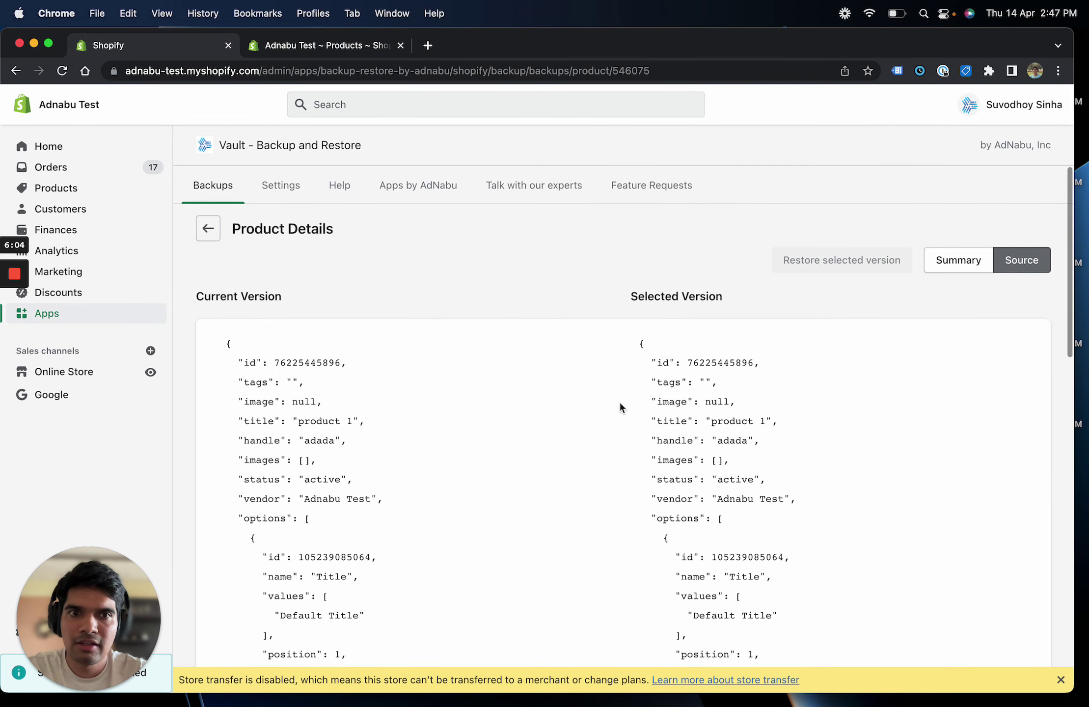
{"action": "left_click", "coordinate": [206, 235]}
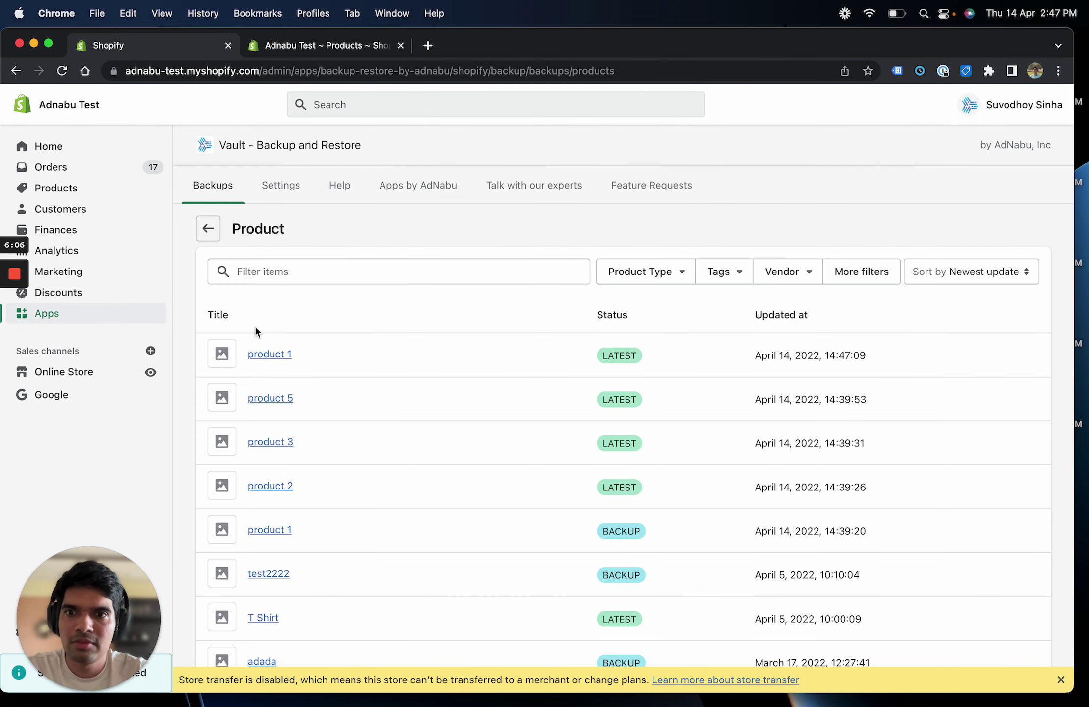
Step: Review the summary and variant details of the latest product 1 entry, and return to the product backups
{"action": "left_click", "coordinate": [260, 355]}
{"action": "scroll", "coordinate": [361, 409], "scroll_direction": "down", "scroll_amount": 3}
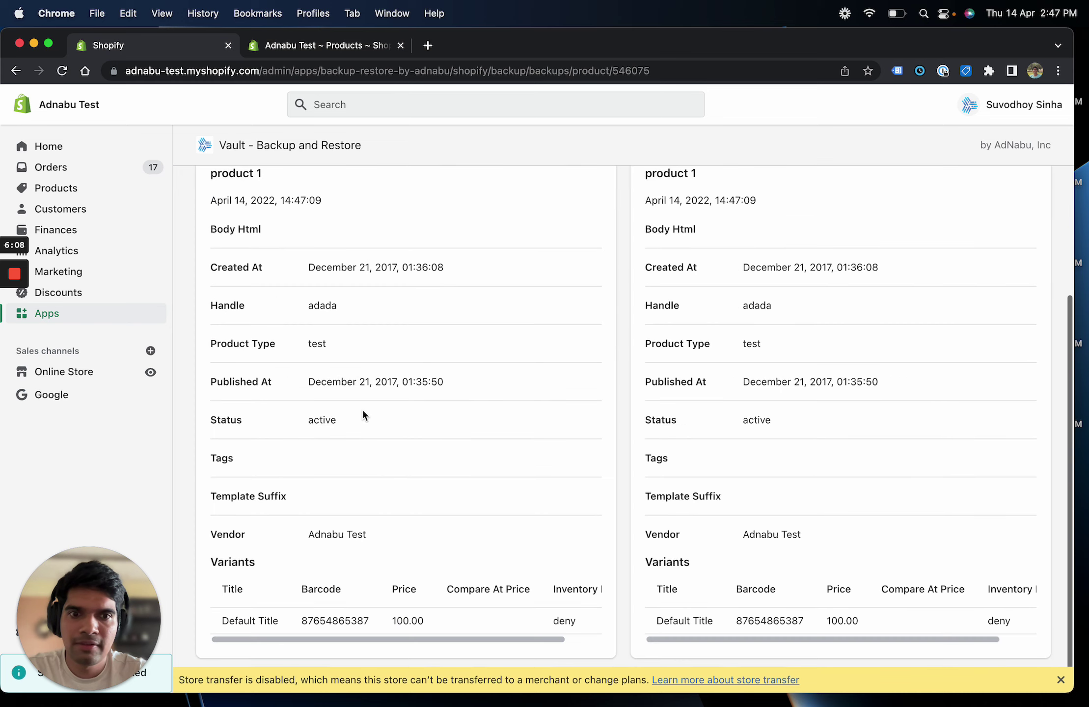
{"action": "scroll", "coordinate": [558, 445], "scroll_direction": "up", "scroll_amount": 3}
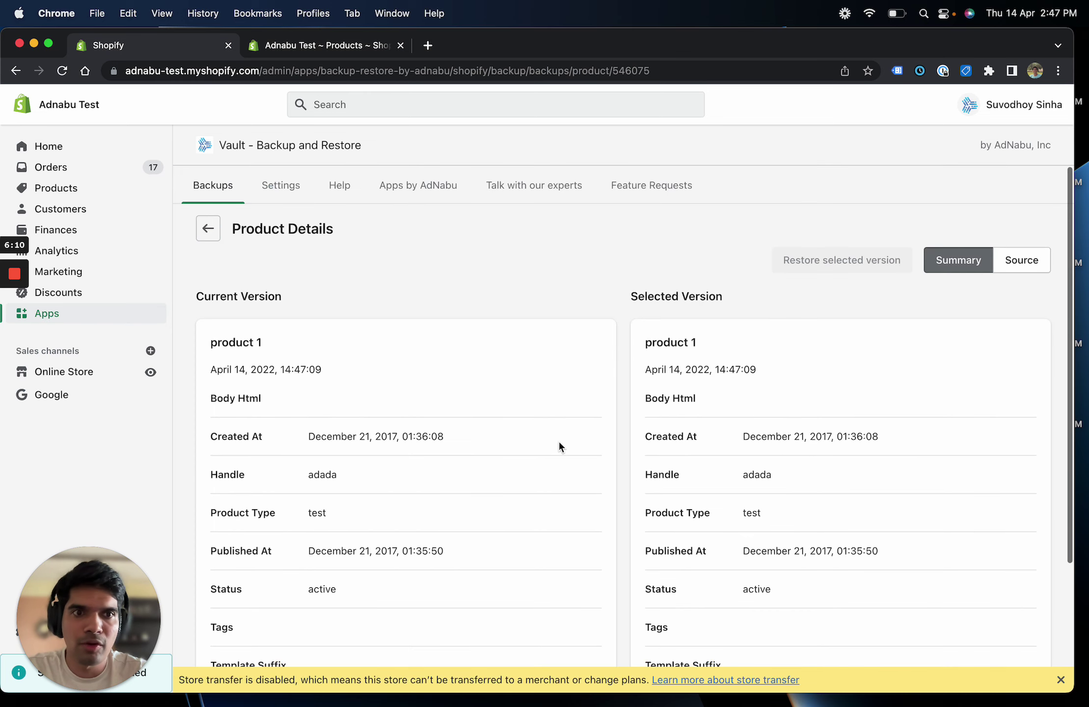
{"action": "scroll", "coordinate": [454, 495], "scroll_direction": "down", "scroll_amount": 3}
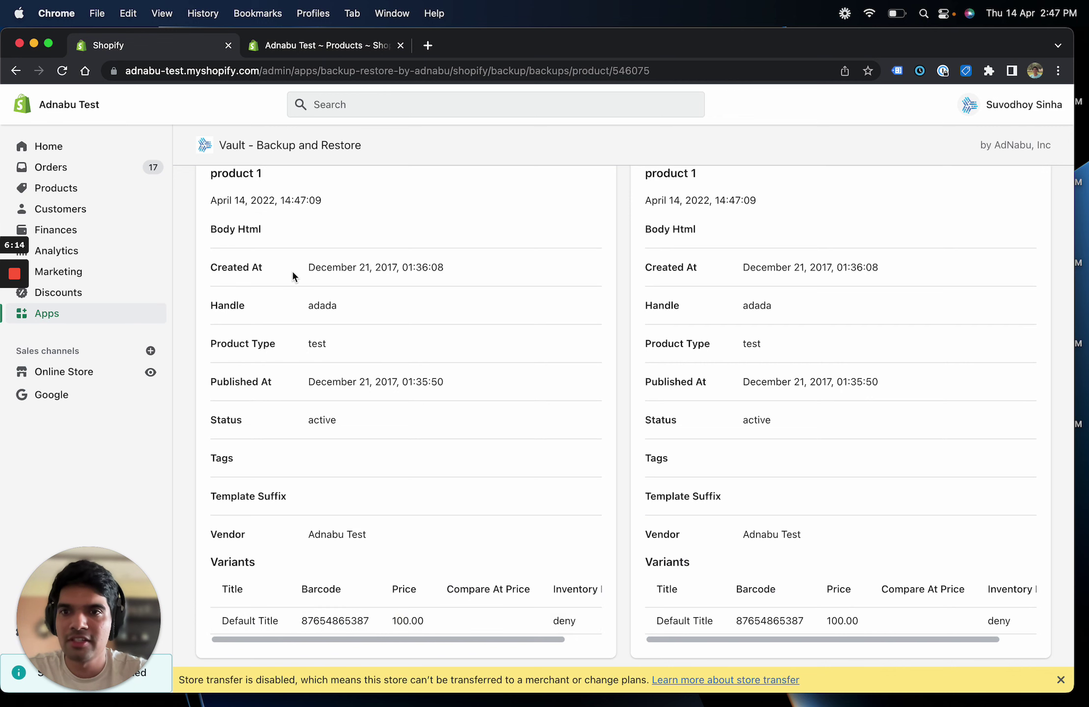
{"action": "scroll", "coordinate": [284, 263], "scroll_direction": "up", "scroll_amount": 3}
{"action": "left_click", "coordinate": [207, 224]}
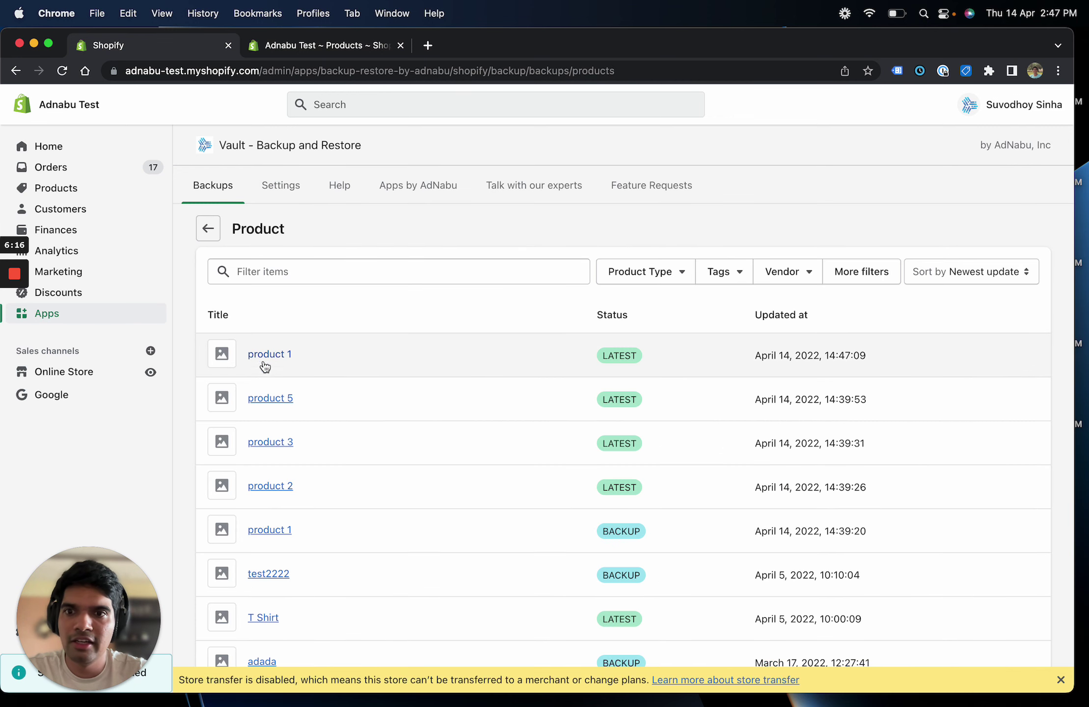
Step: Compare the product 1 backup from April 14, 2022, 14:39:20 with the current version in source view, and restore that backup
{"action": "scroll", "coordinate": [336, 447], "scroll_direction": "down", "scroll_amount": 1}
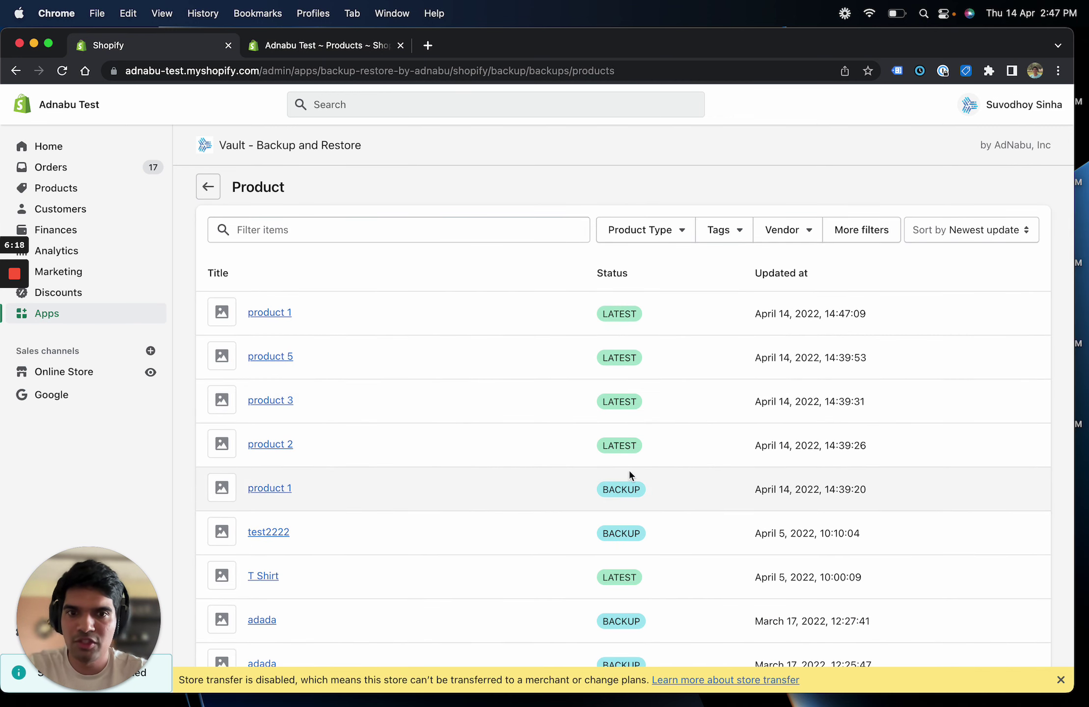
{"action": "left_click", "coordinate": [283, 489]}
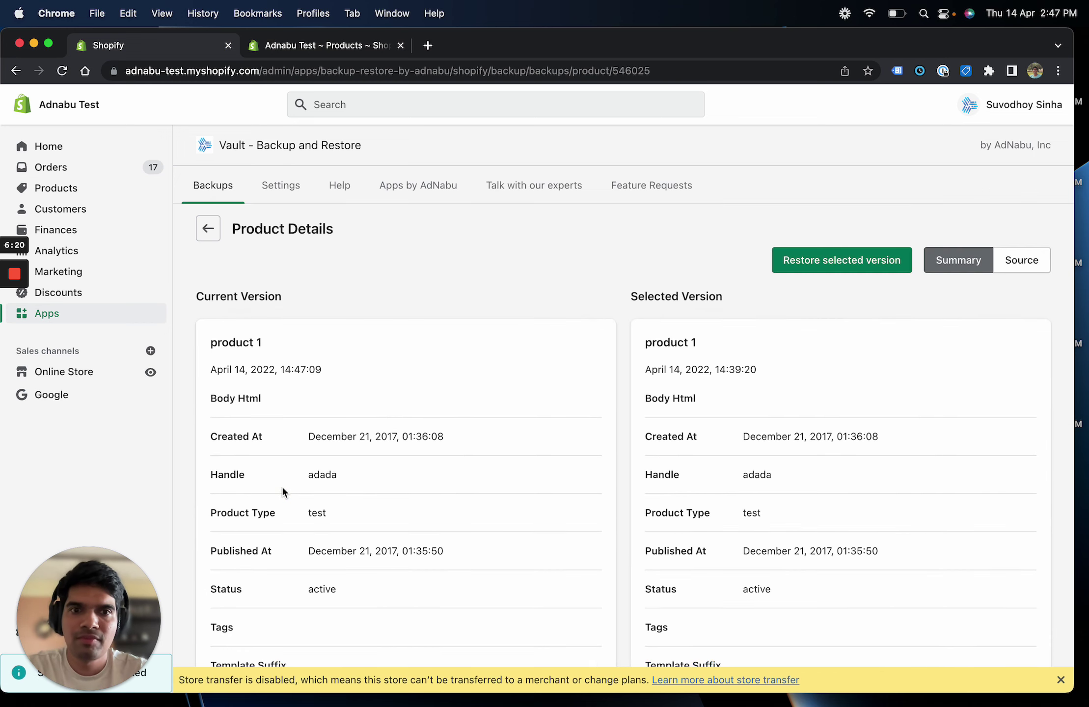
{"action": "left_click", "coordinate": [1019, 261]}
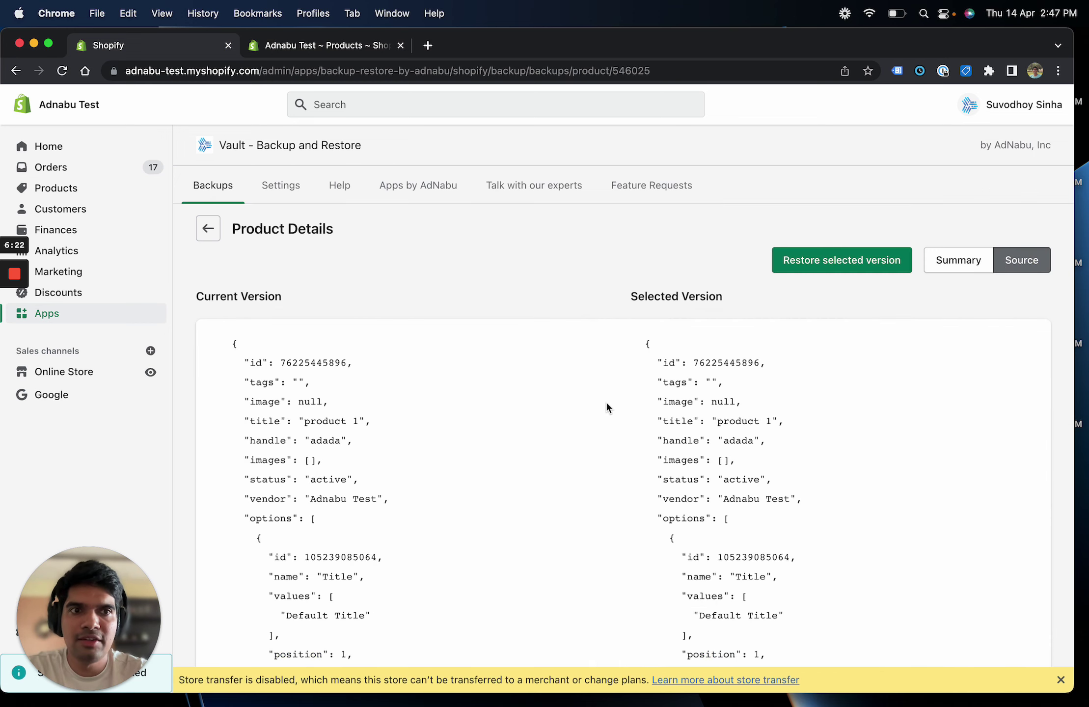
{"action": "scroll", "coordinate": [606, 399], "scroll_direction": "down", "scroll_amount": 10}
{"action": "scroll", "coordinate": [520, 288], "scroll_direction": "up", "scroll_amount": 2}
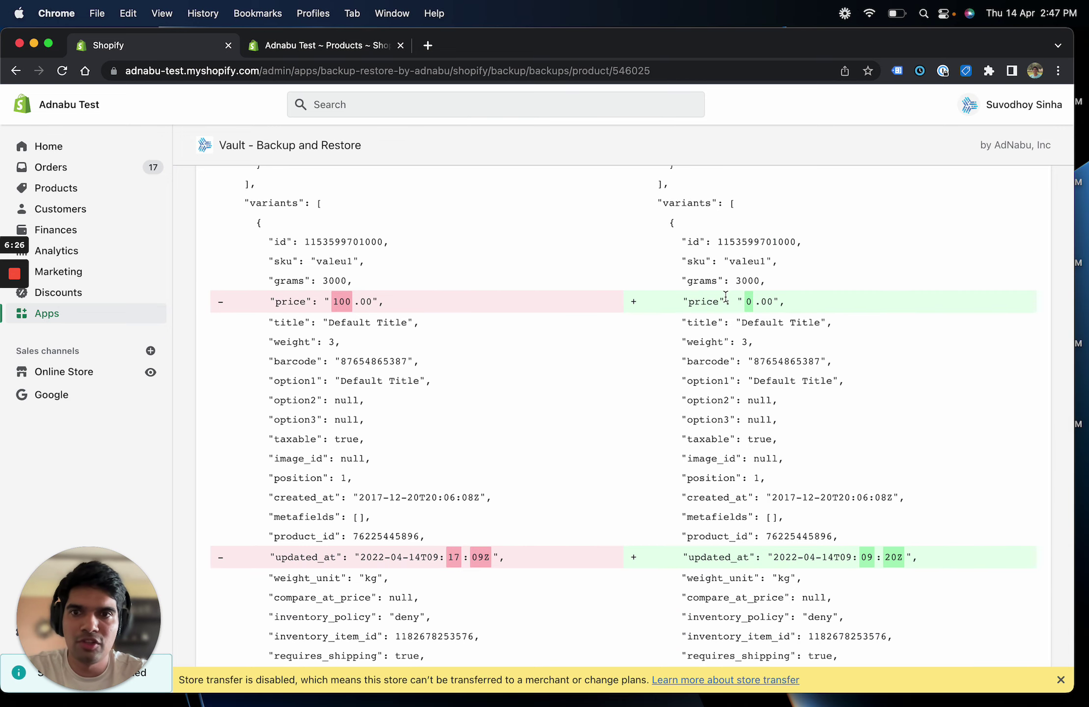
{"action": "scroll", "coordinate": [566, 439], "scroll_direction": "down", "scroll_amount": 8}
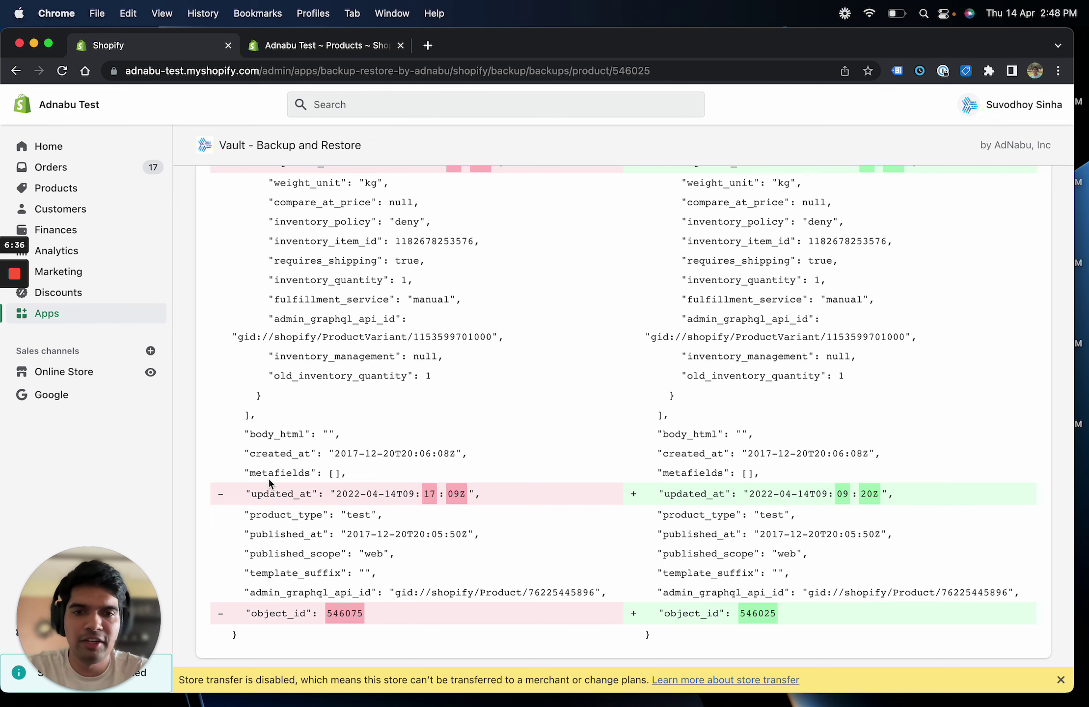
{"action": "scroll", "coordinate": [268, 477], "scroll_direction": "up", "scroll_amount": 20}
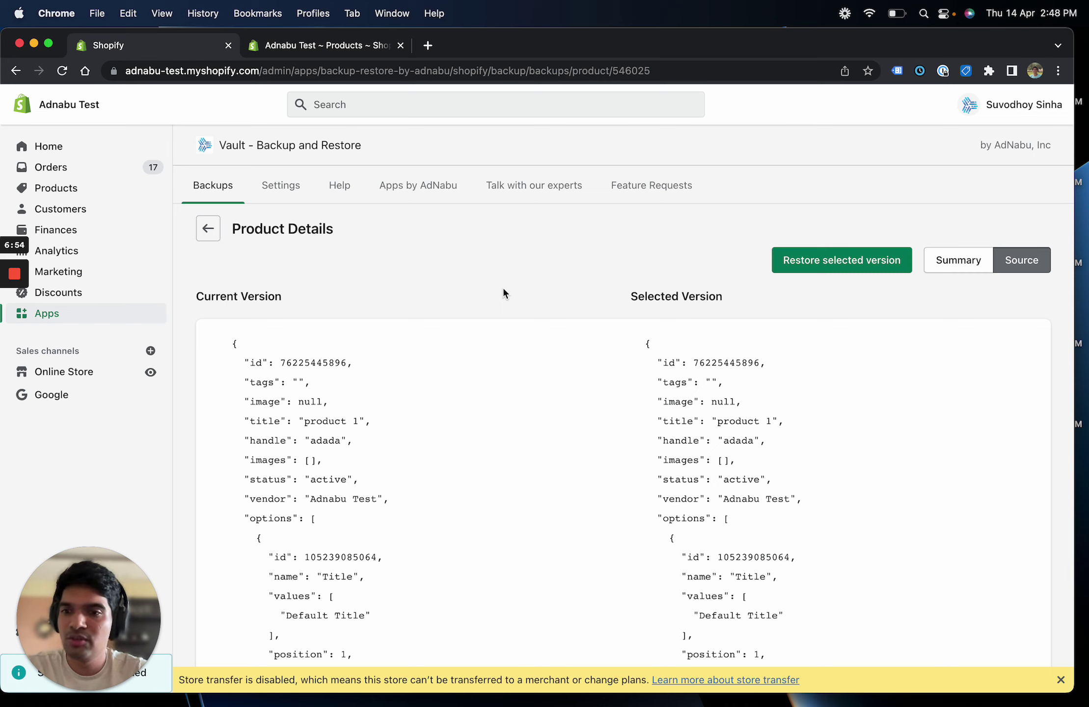
{"action": "left_click", "coordinate": [814, 259]}
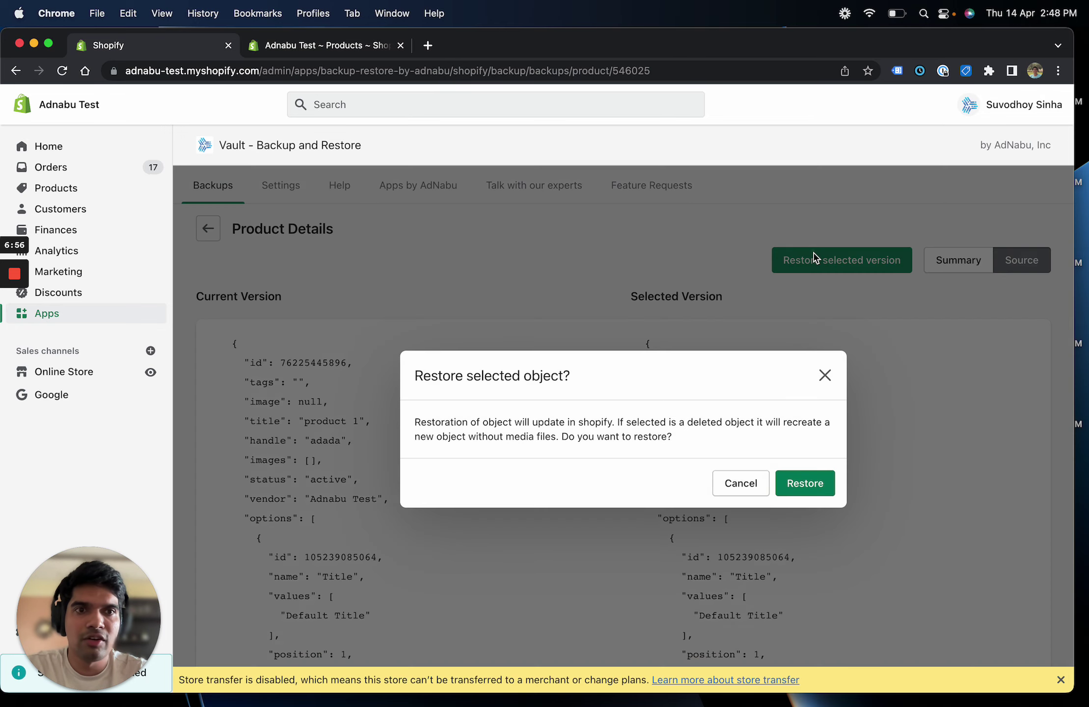
{"action": "left_click", "coordinate": [798, 483]}
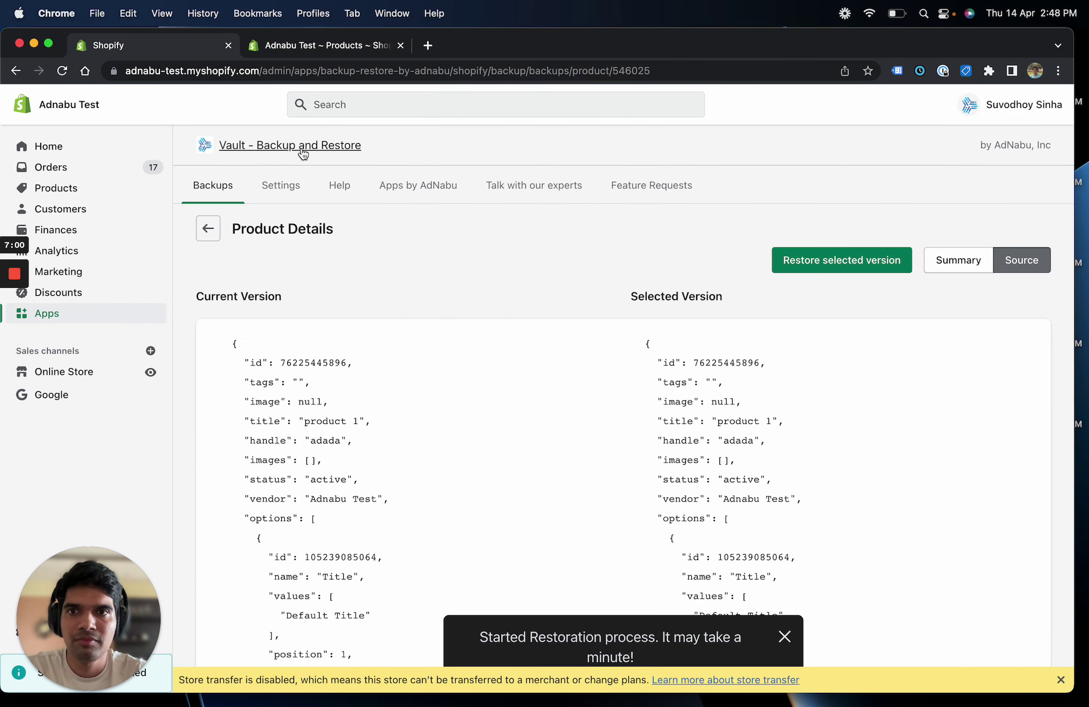
Step: Reload the store's product list and check the price of product 1
{"action": "left_click", "coordinate": [302, 45]}
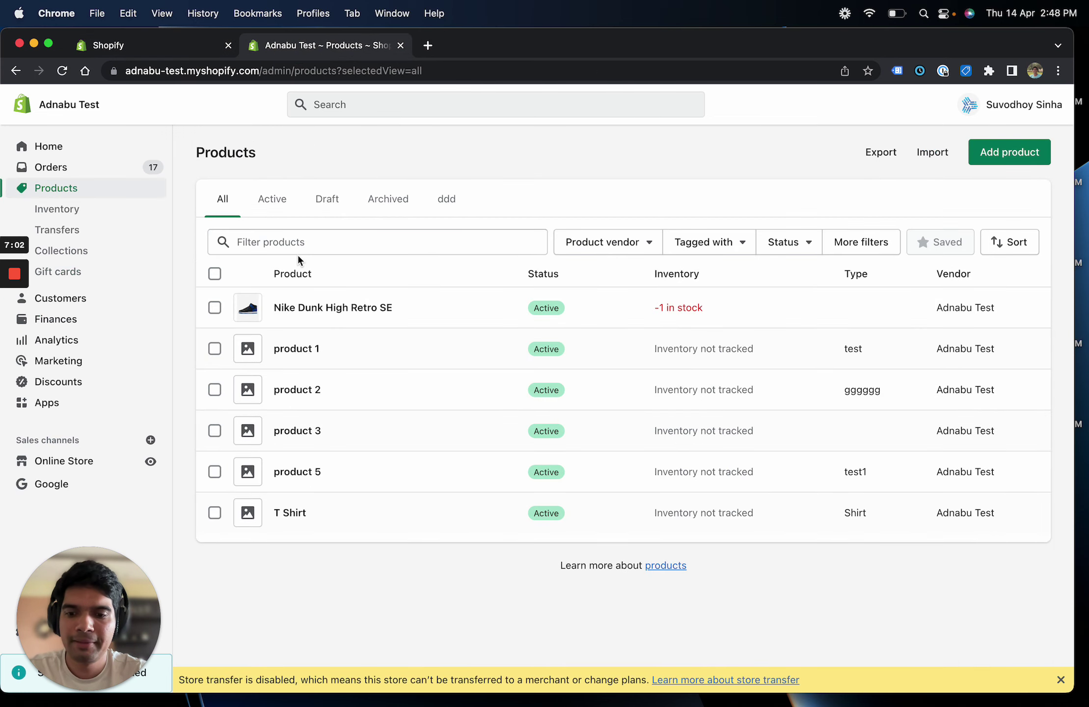
{"action": "key", "text": "super+r"}
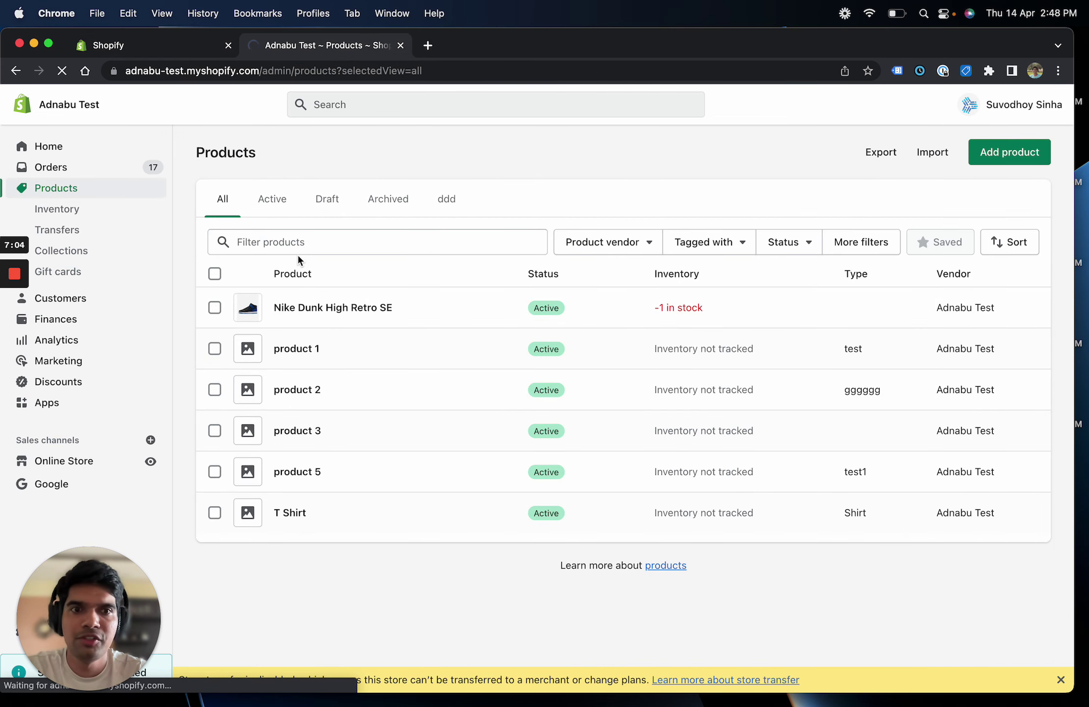
{"action": "left_click", "coordinate": [288, 348]}
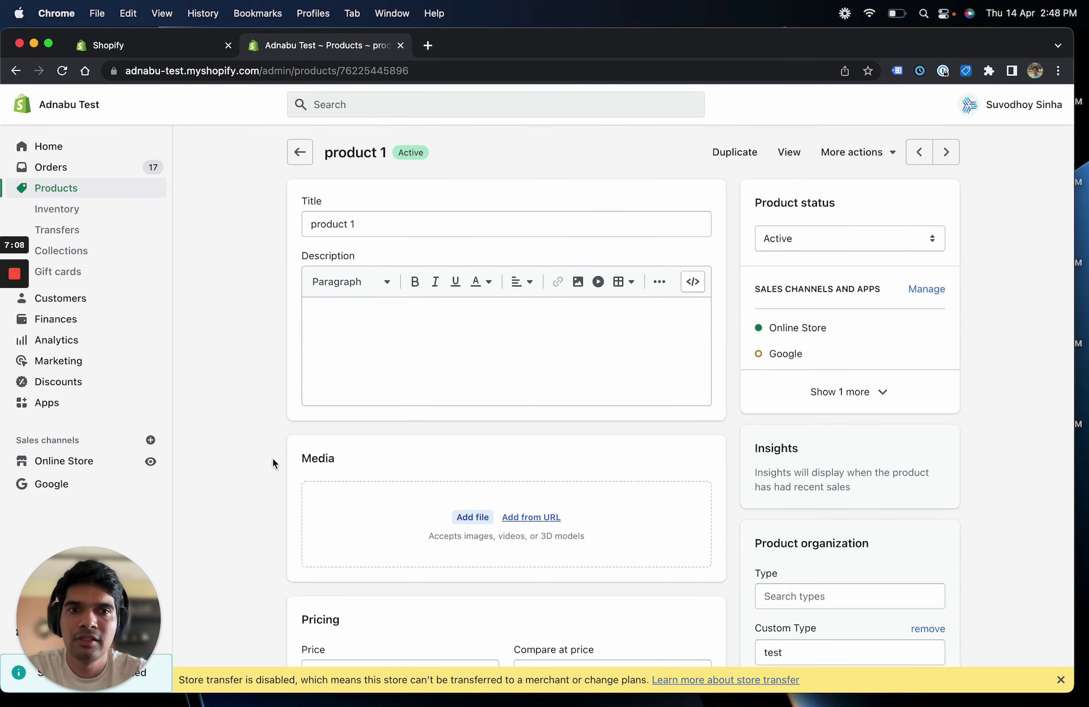
{"action": "scroll", "coordinate": [272, 458], "scroll_direction": "down", "scroll_amount": 15}
{"action": "scroll", "coordinate": [272, 457], "scroll_direction": "up", "scroll_amount": 8}
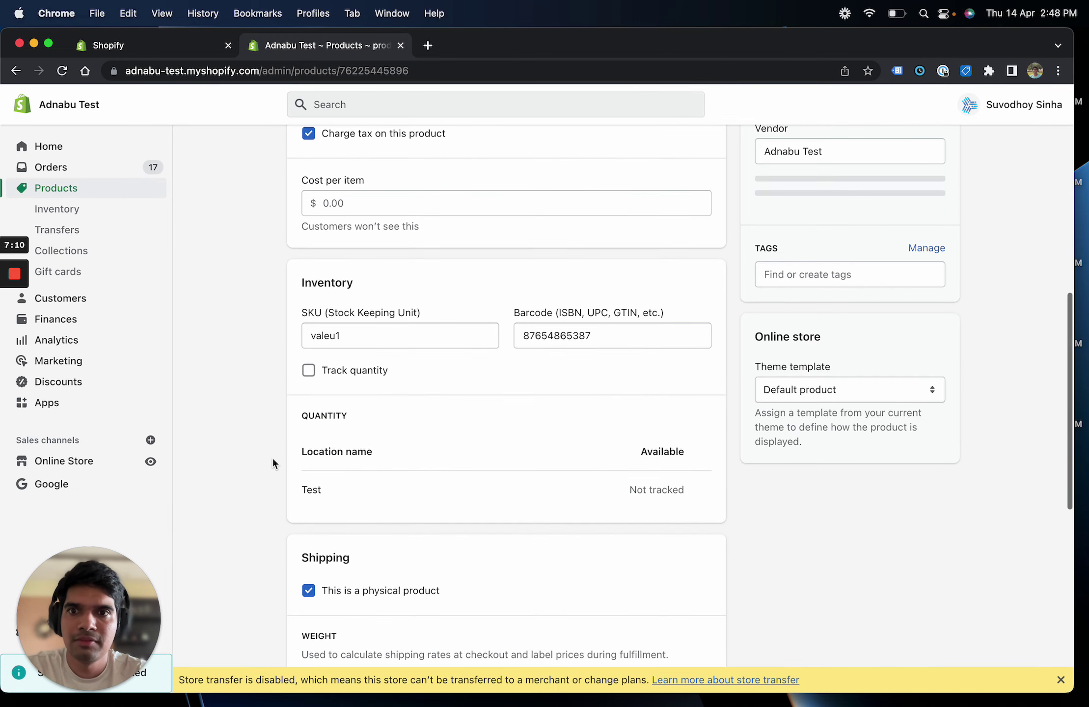
{"action": "scroll", "coordinate": [272, 457], "scroll_direction": "up", "scroll_amount": 3}
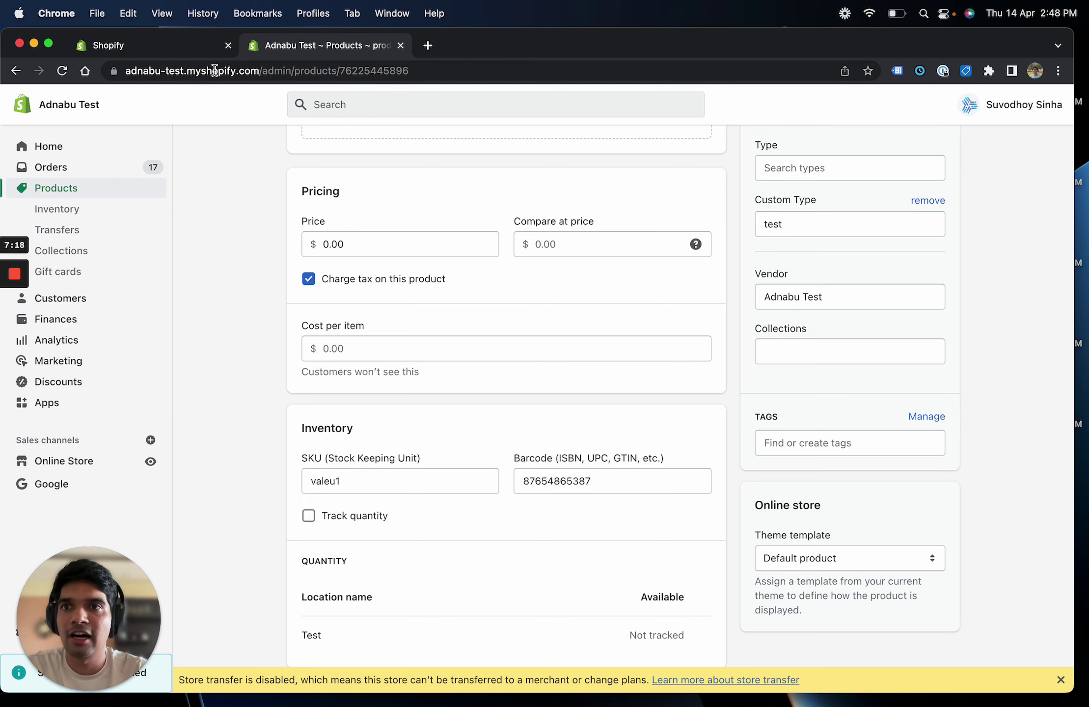
Step: Check the Vault product backups for product 1's entries, and return to the store's product list
{"action": "key", "text": "super+bracketleft"}
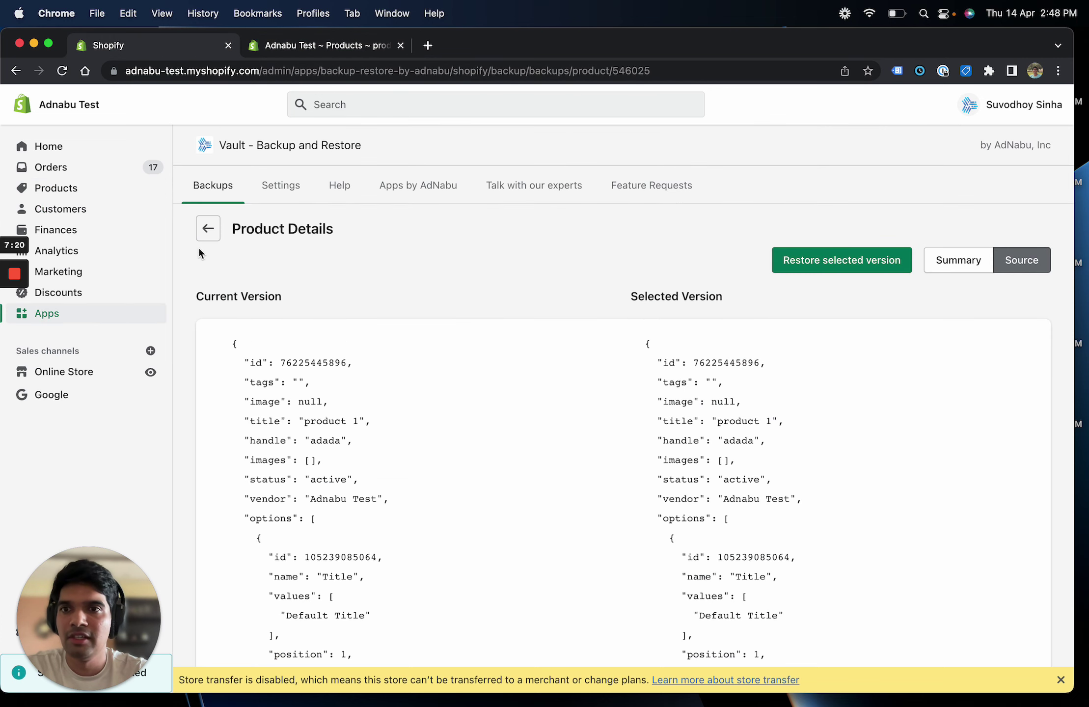
{"action": "left_click", "coordinate": [207, 232]}
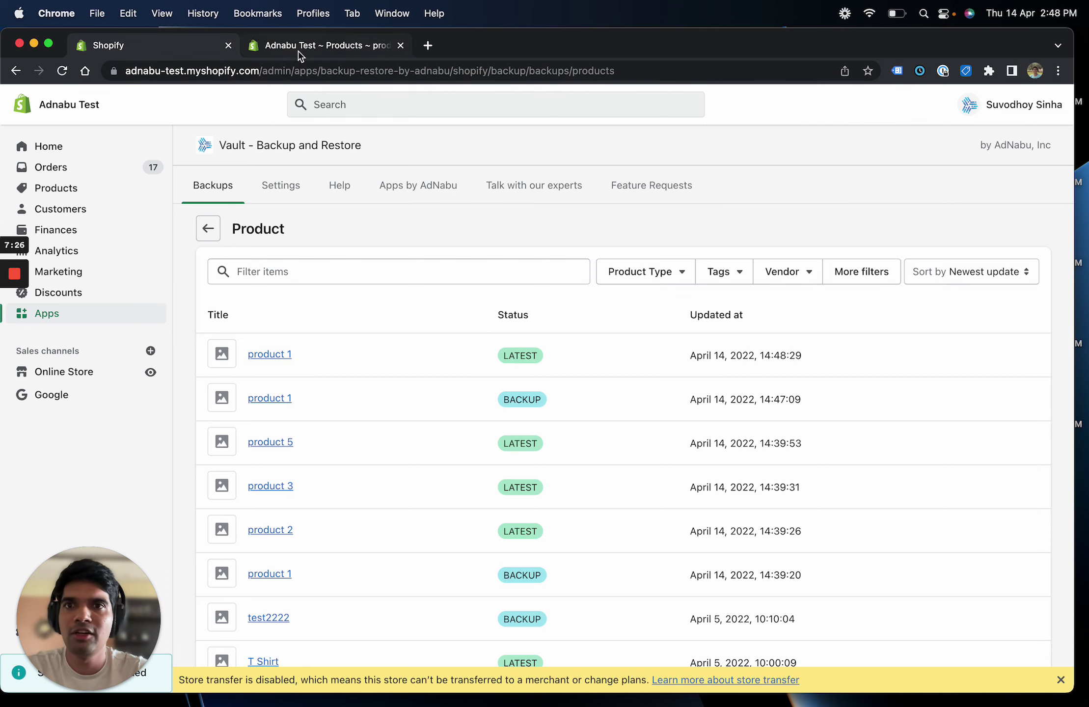
{"action": "key", "text": "super+bracketleft"}
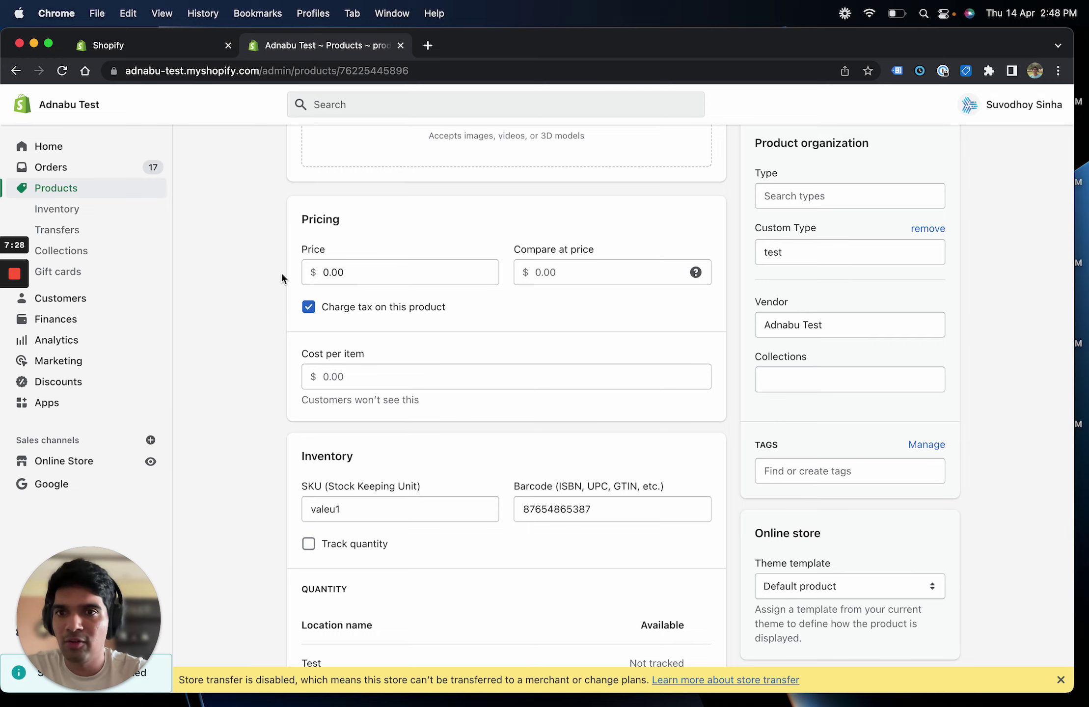
{"action": "left_click", "coordinate": [52, 189]}
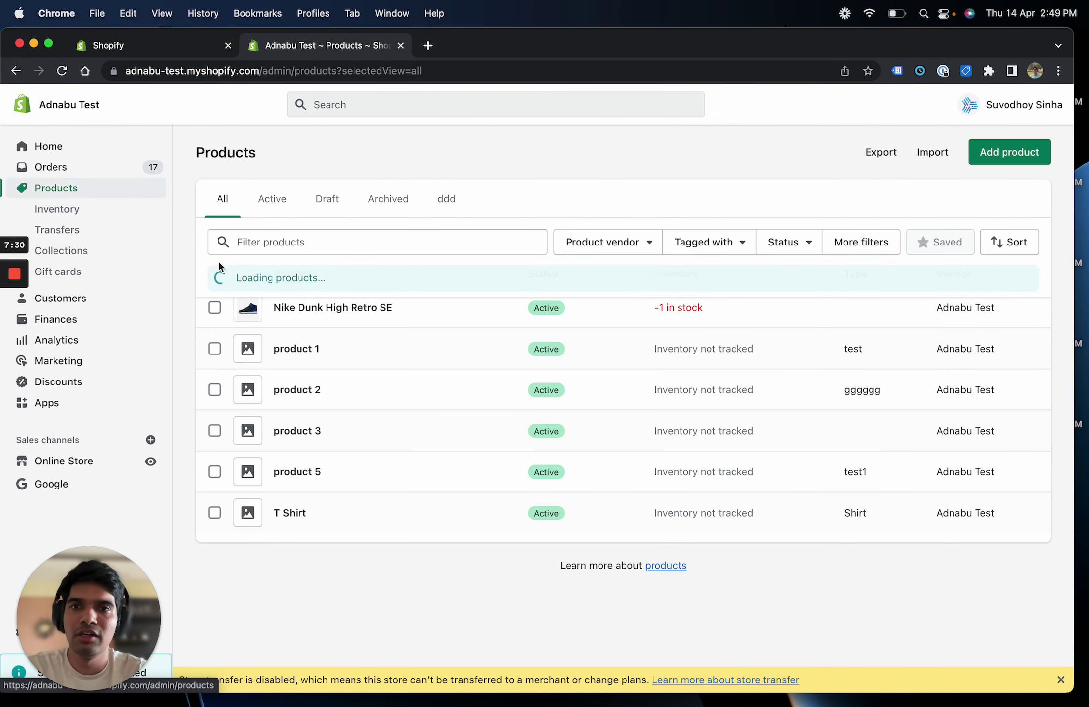